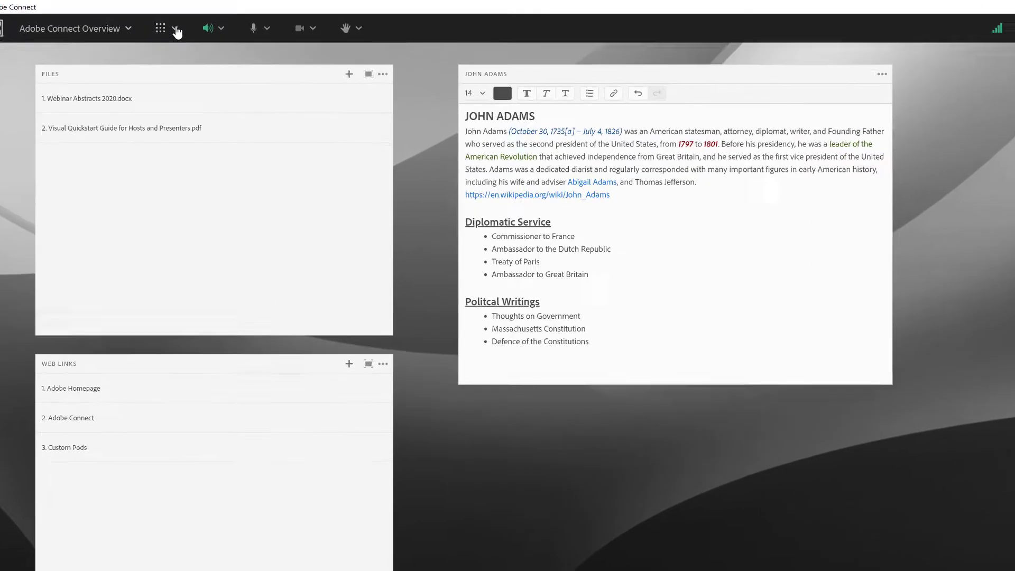
# Add the AGENDA notes pod to the room from the Pods menu's Notes submenu.
pyautogui.click(163, 24)
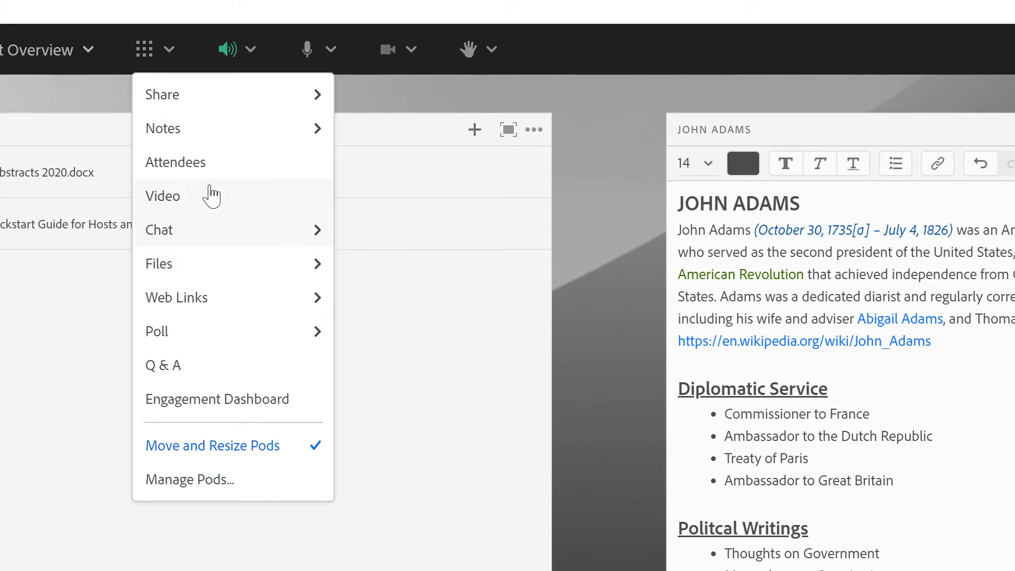
pyautogui.moveTo(222, 132)
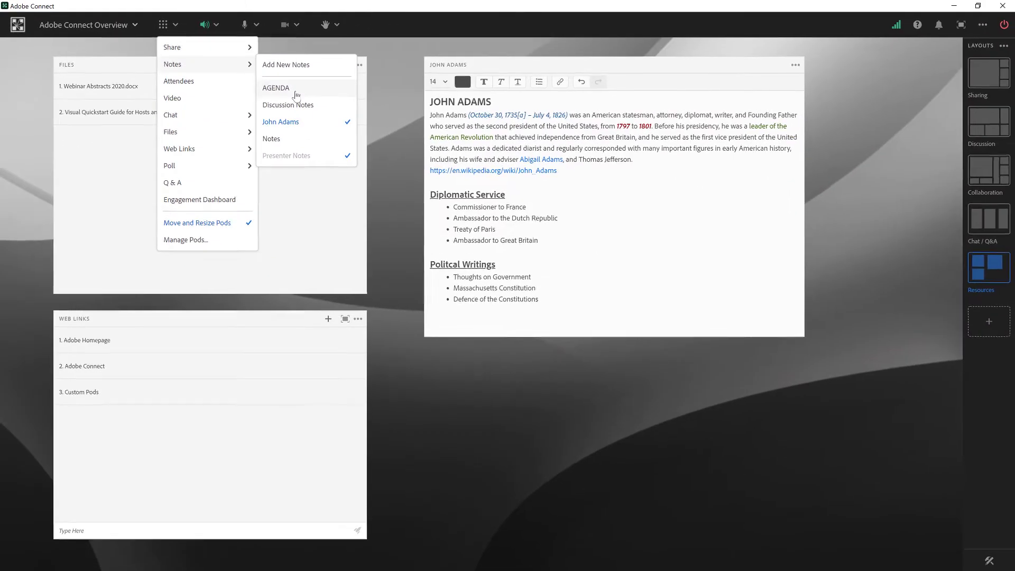
pyautogui.click(319, 107)
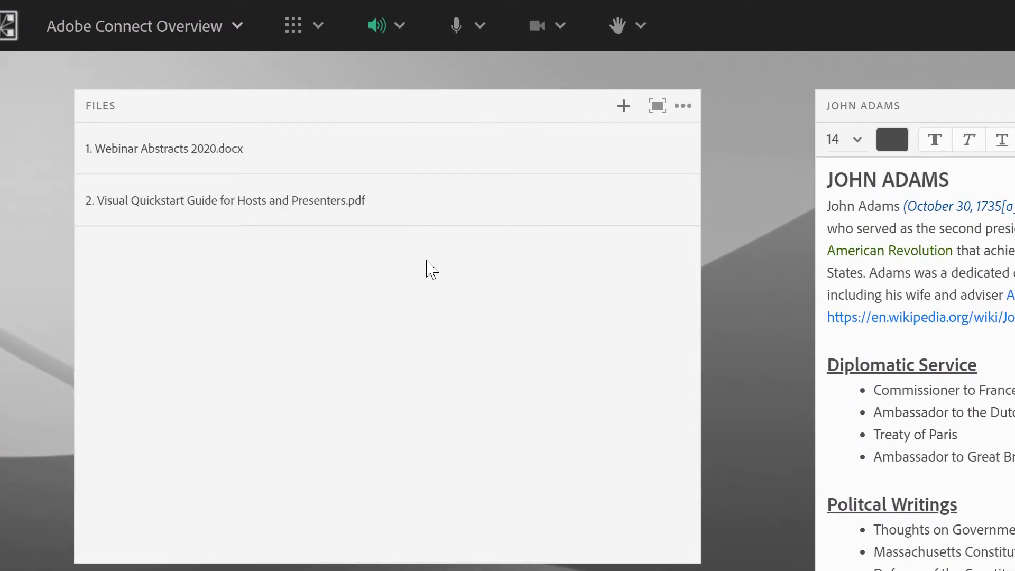
pyautogui.moveTo(456, 204)
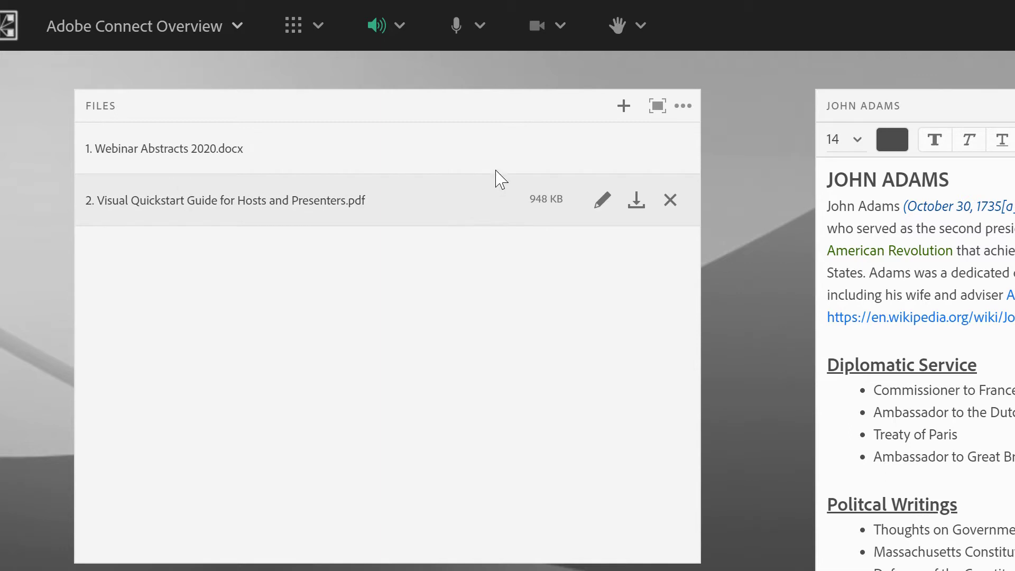
pyautogui.click(599, 207)
pyautogui.click(358, 201)
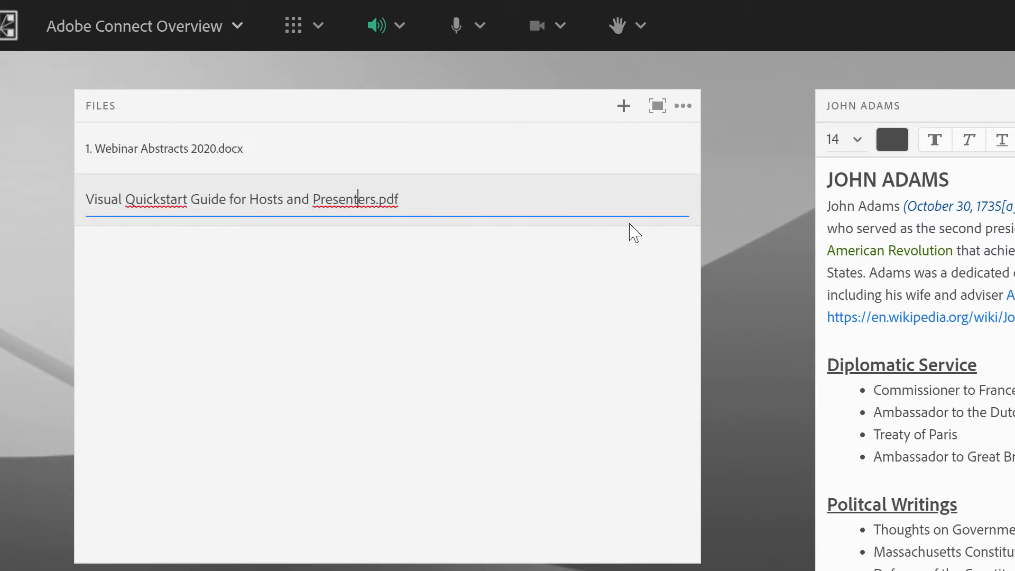
pyautogui.click(624, 318)
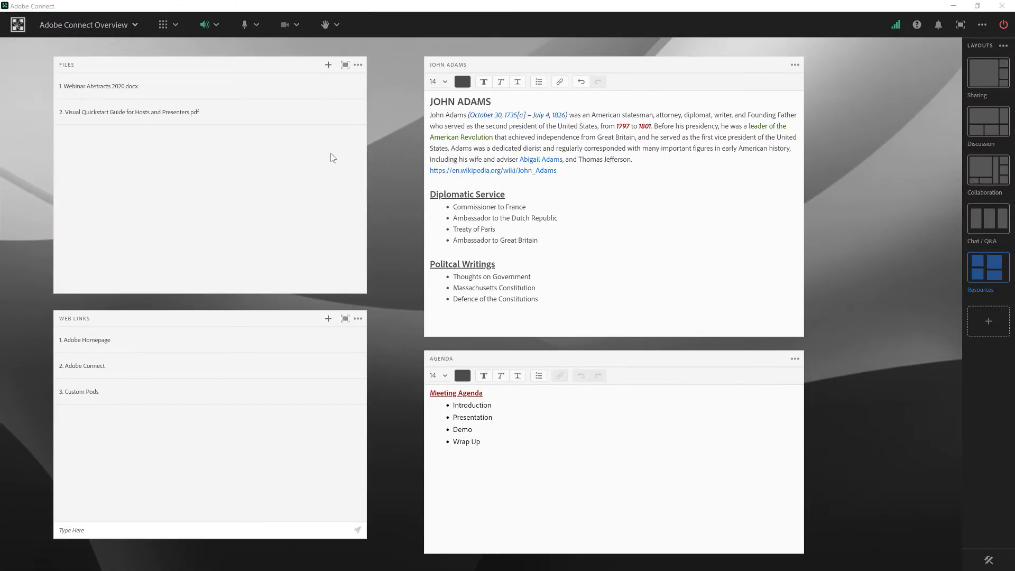
pyautogui.hotkey('alt', 'Tab')
# Drag VQS Guide for Participants_1076243893.pdf from File Explorer into the Files pod to upload it.
pyautogui.moveTo(553, 257); pyautogui.dragTo(221, 204)
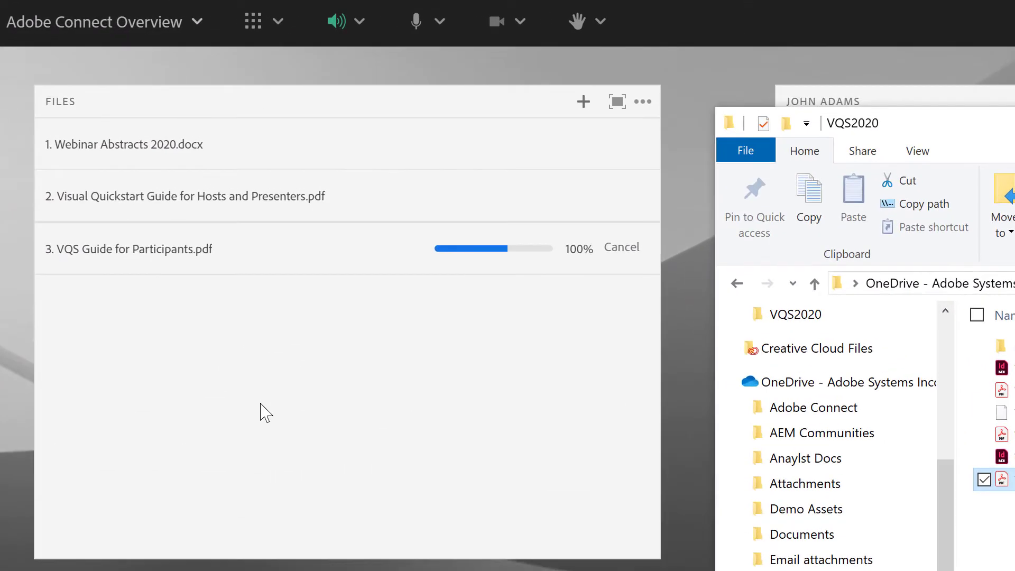
pyautogui.click(259, 409)
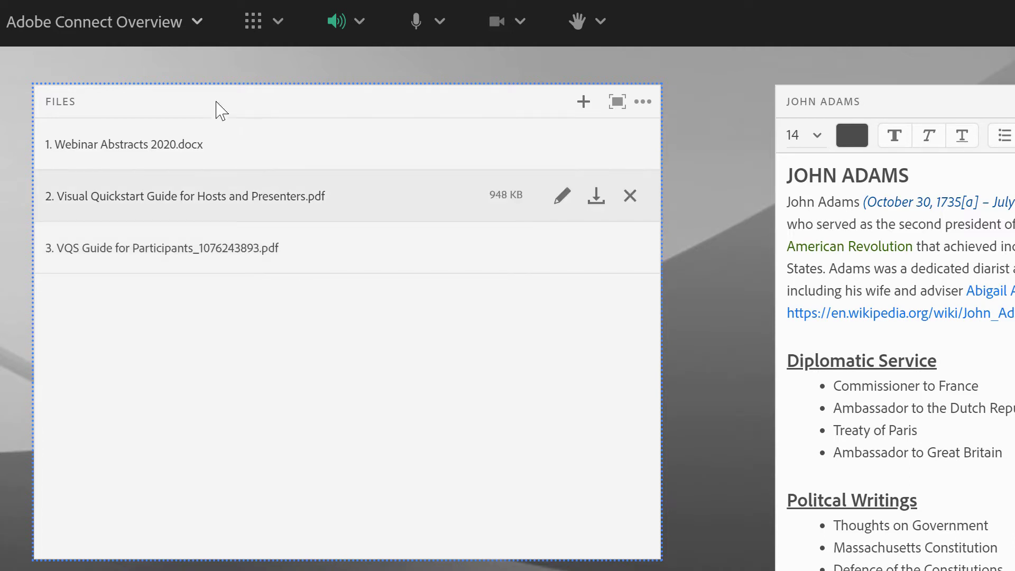
pyautogui.click(189, 21)
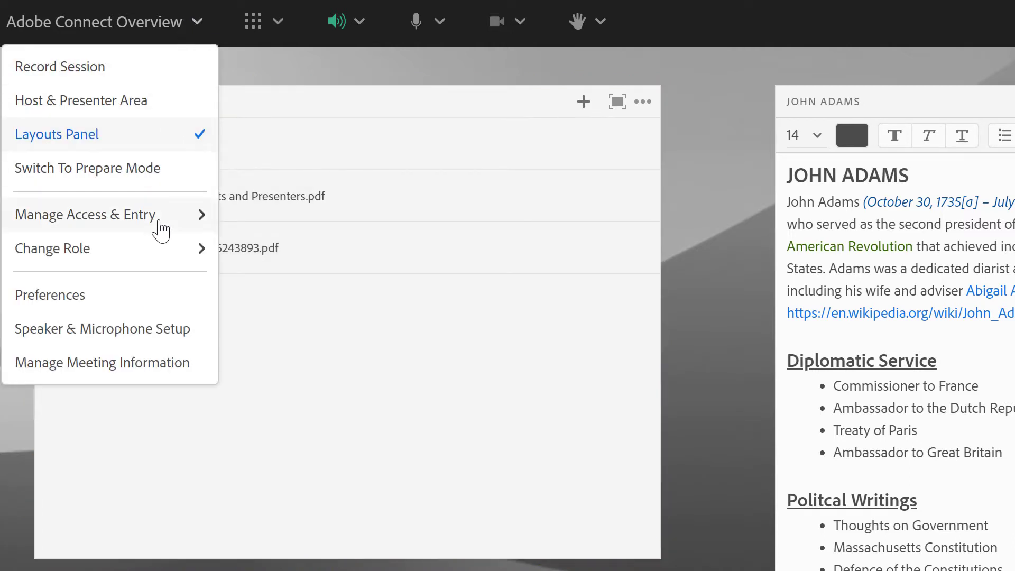
# Switch to the Participant role and try downloading the second file, cancelling the save.
pyautogui.moveTo(158, 259)
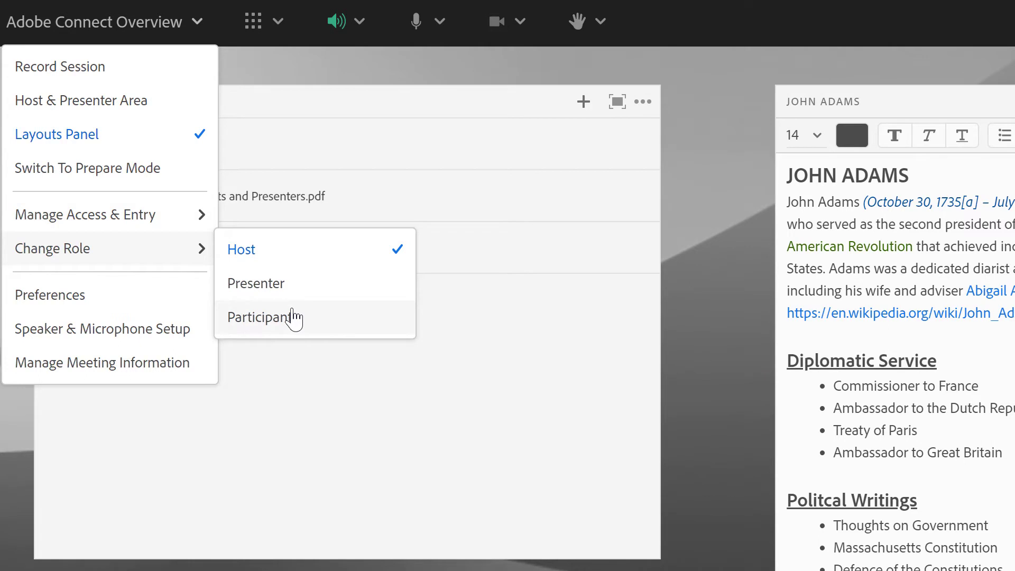
pyautogui.click(293, 317)
pyautogui.moveTo(199, 256)
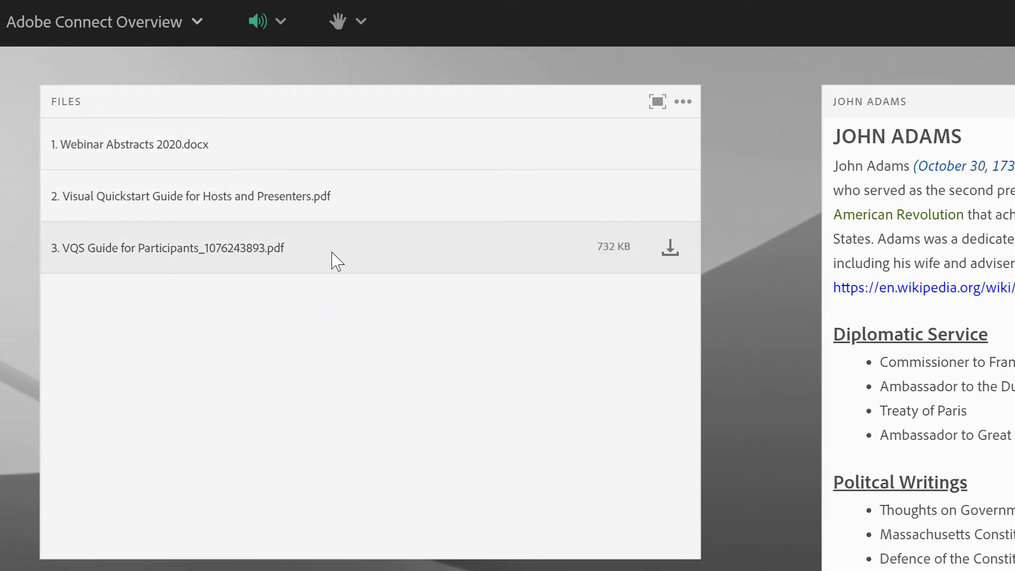
pyautogui.moveTo(670, 220)
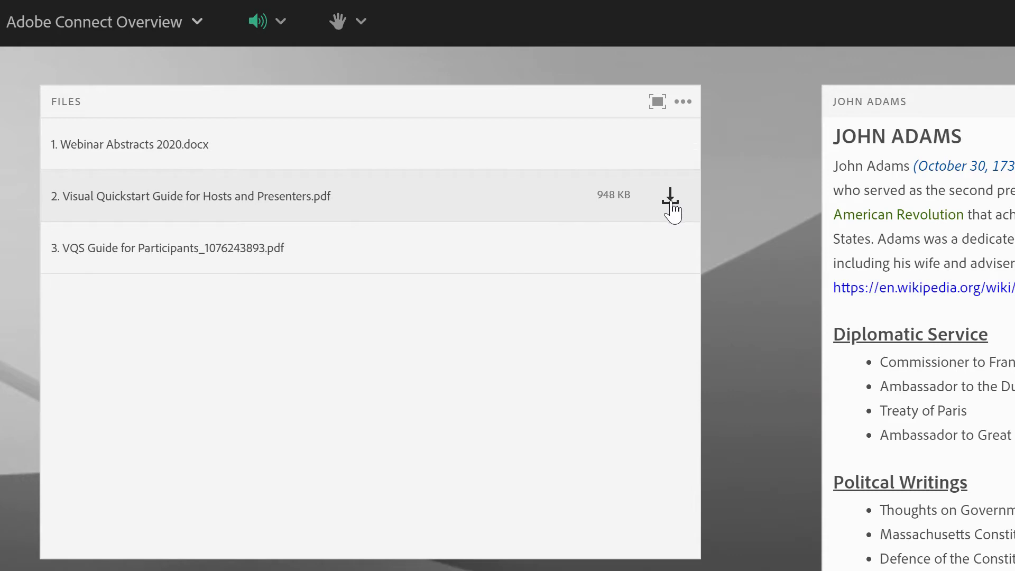
pyautogui.click(646, 197)
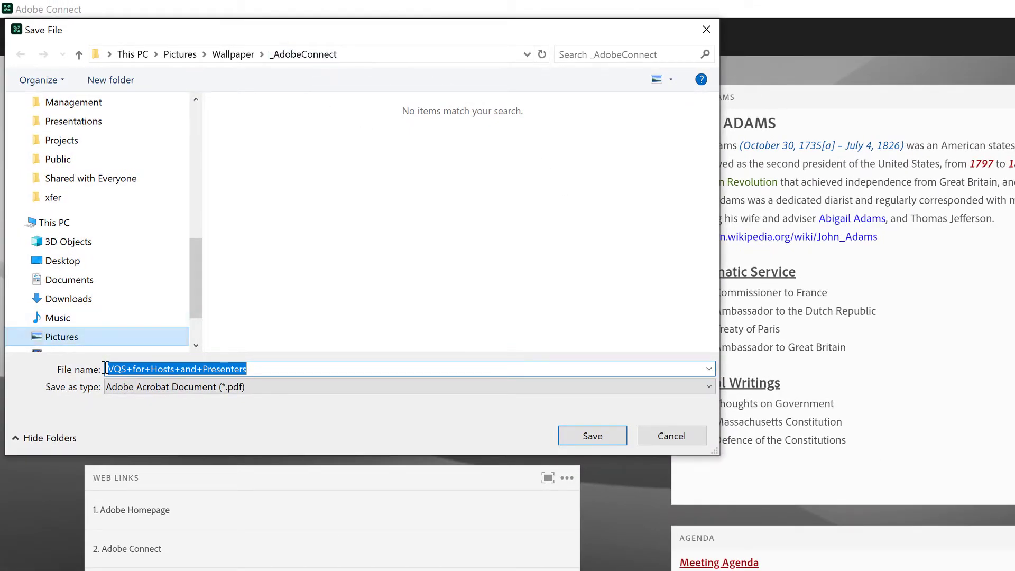
pyautogui.click(697, 441)
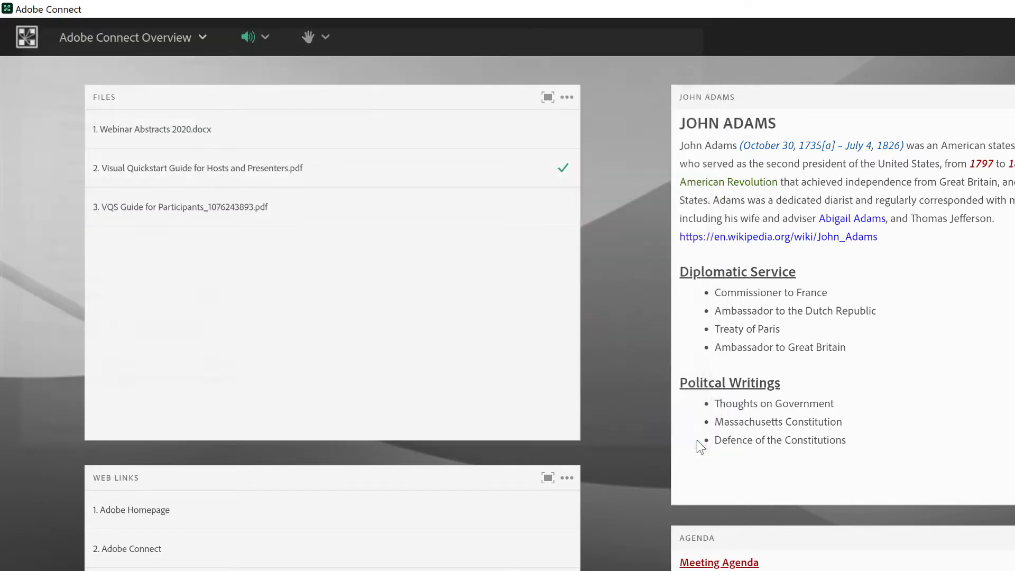
# Check the Files pod's extra options, then switch the role back to Host.
pyautogui.click(567, 97)
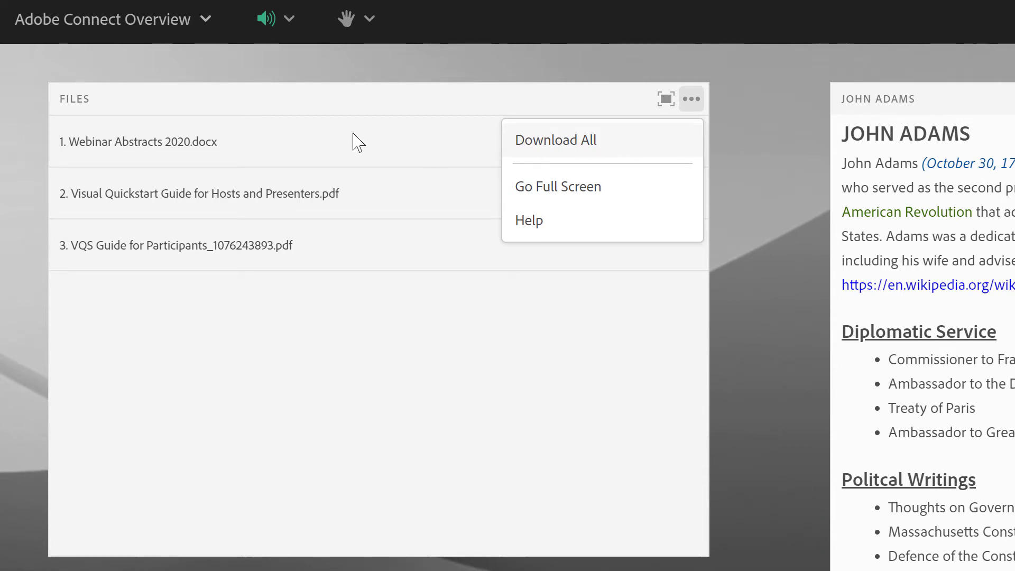
pyautogui.click(143, 30)
pyautogui.moveTo(132, 143)
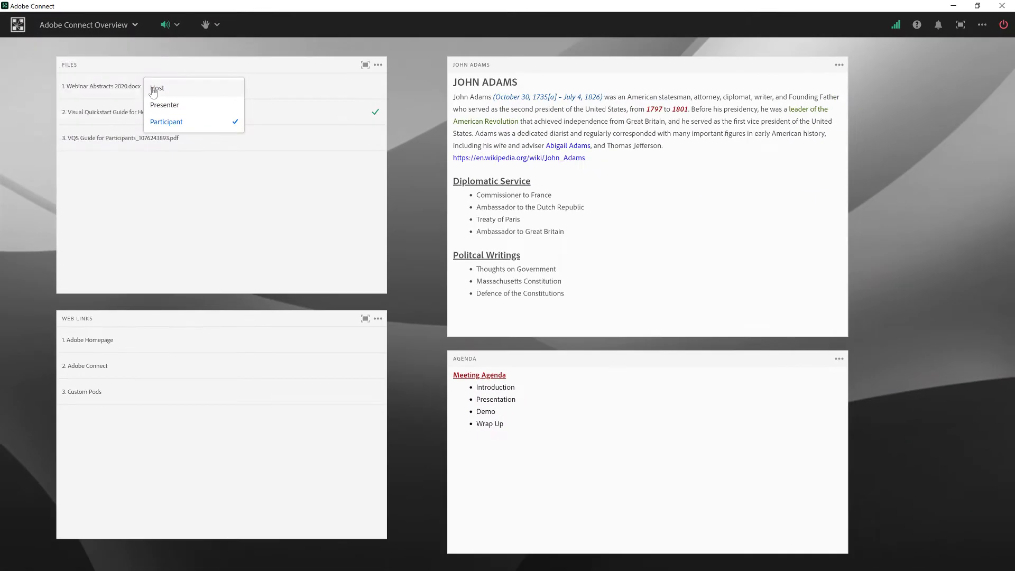
pyautogui.click(243, 146)
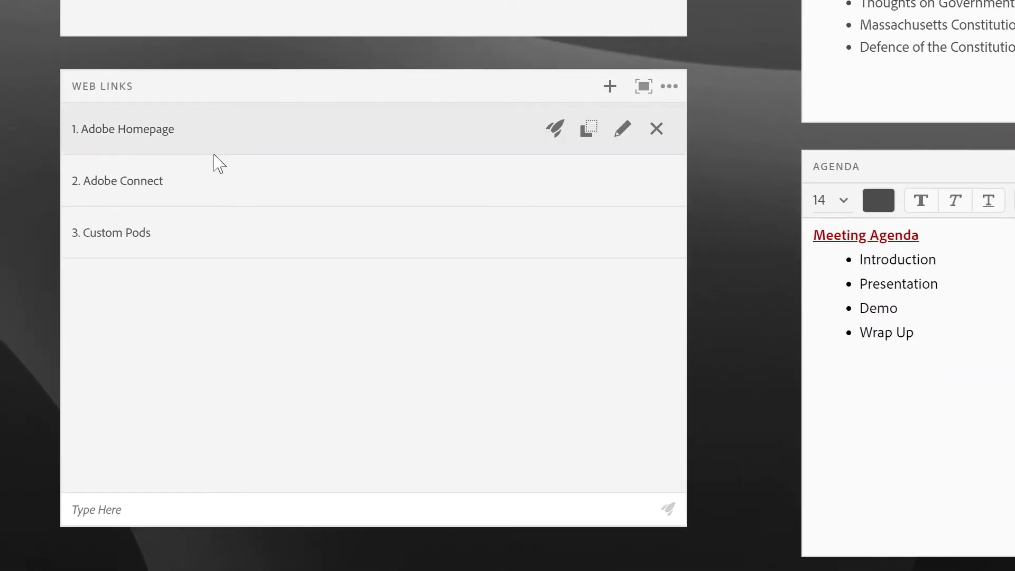
pyautogui.moveTo(225, 132)
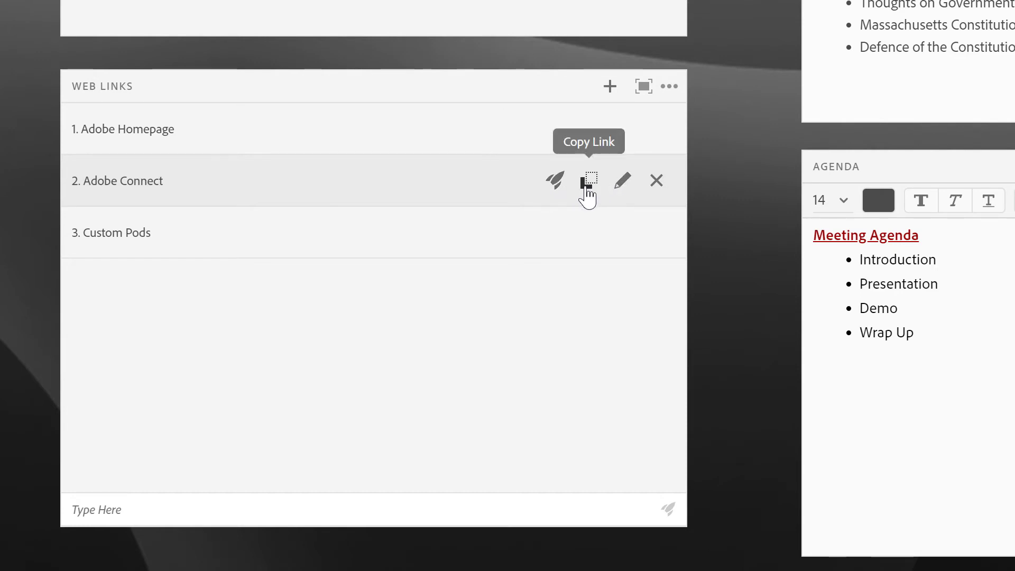
pyautogui.click(623, 182)
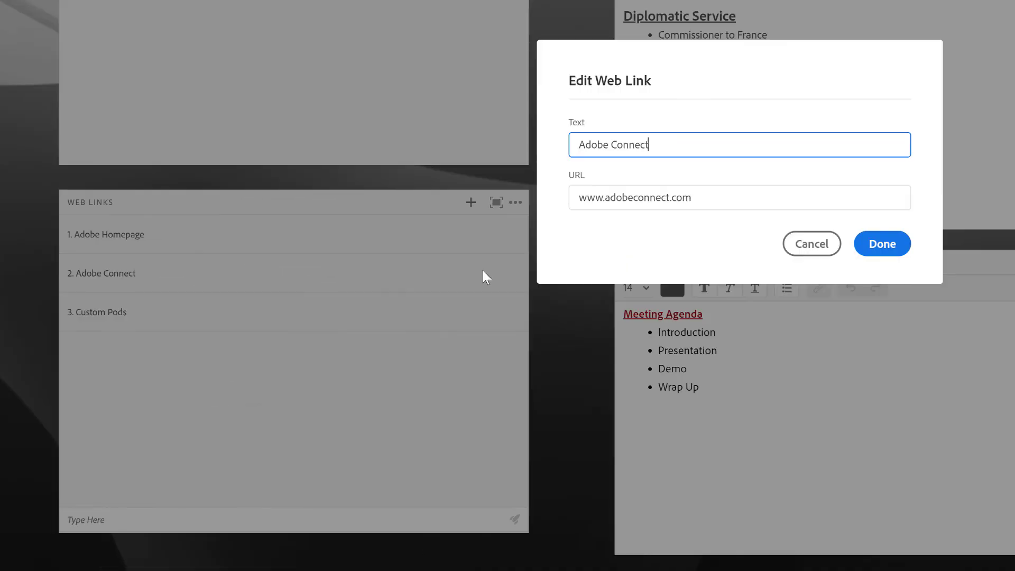
pyautogui.click(705, 196)
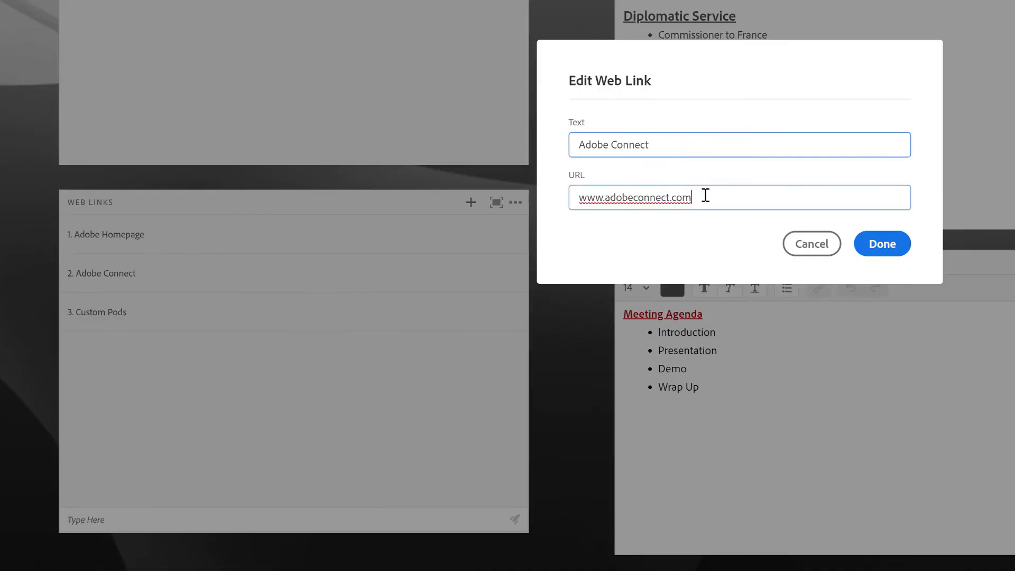
pyautogui.click(807, 253)
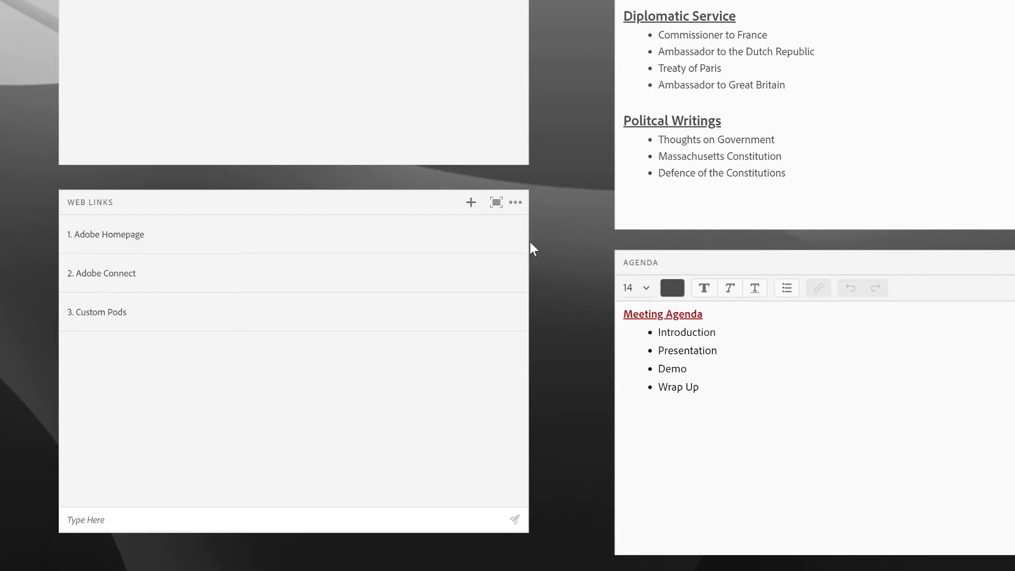
pyautogui.click(471, 203)
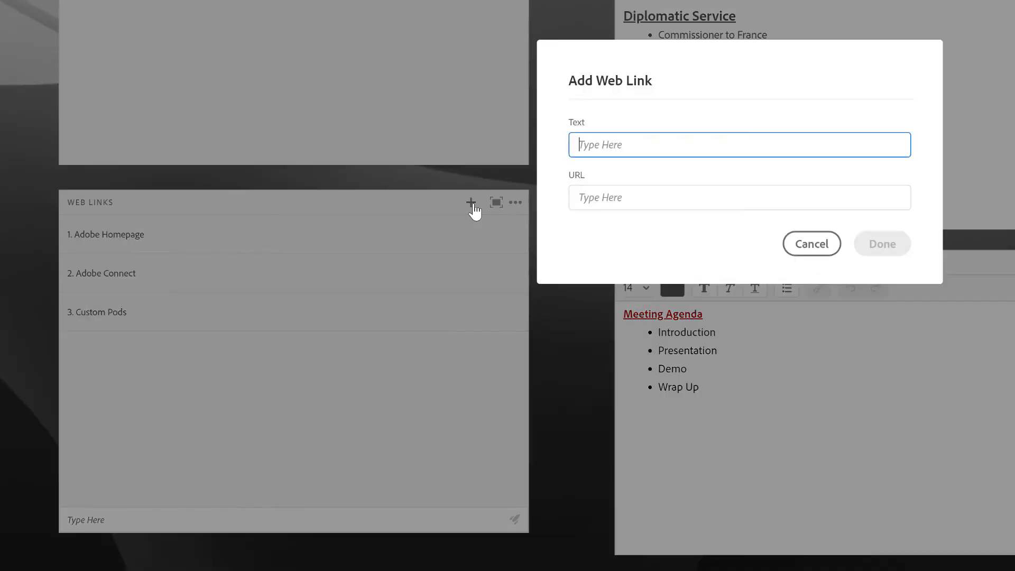
pyautogui.write('Adobe Connect User Community')
pyautogui.press('Tab')
pyautogui.write('w')
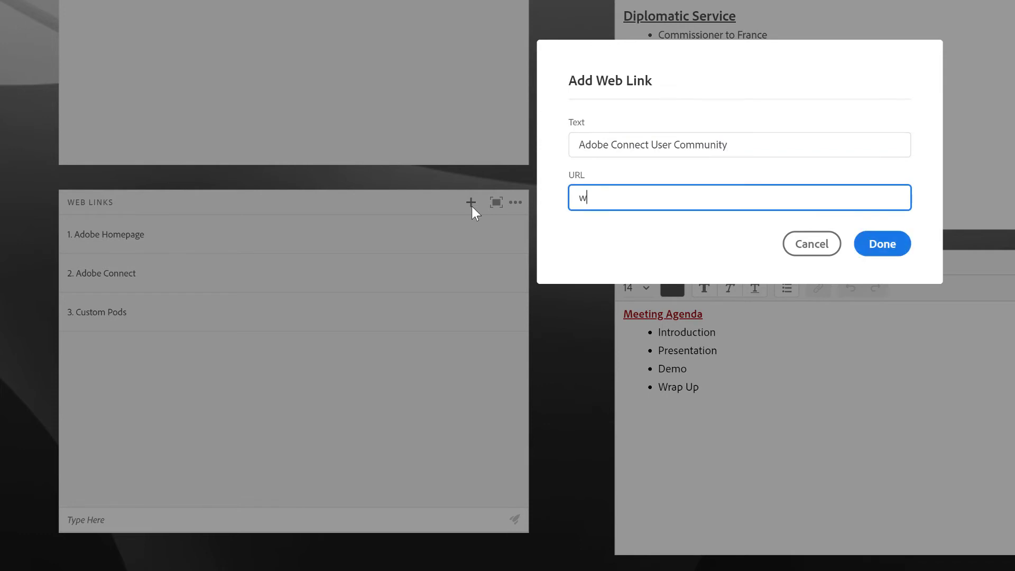
pyautogui.write('ww.connectusers.com')
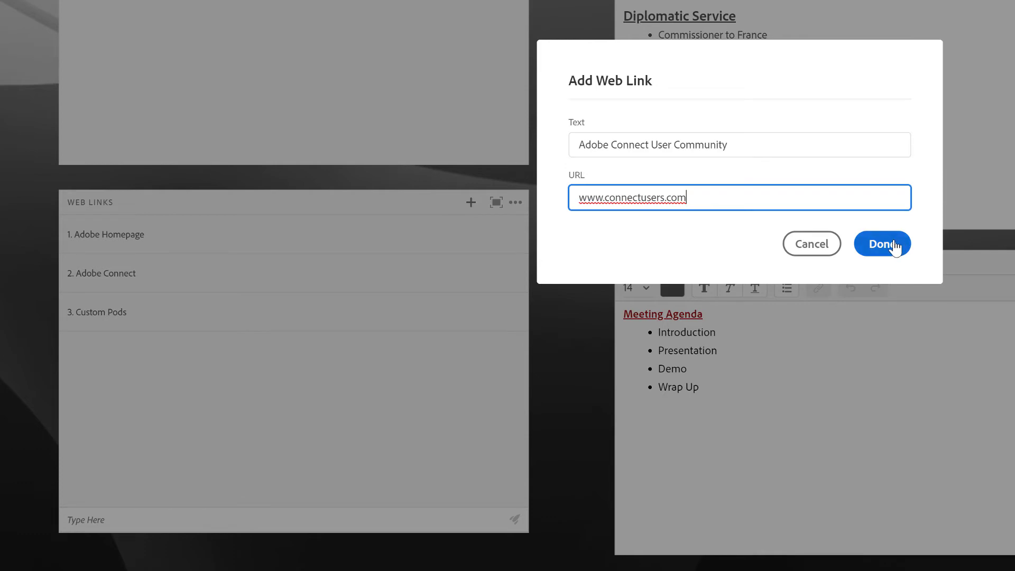
pyautogui.click(894, 243)
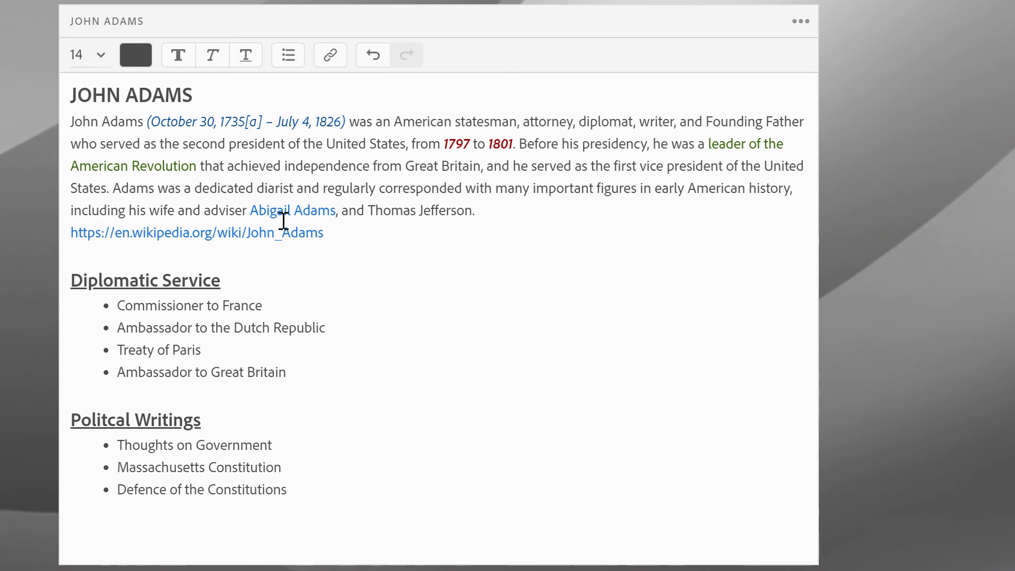
pyautogui.click(100, 58)
pyautogui.click(100, 62)
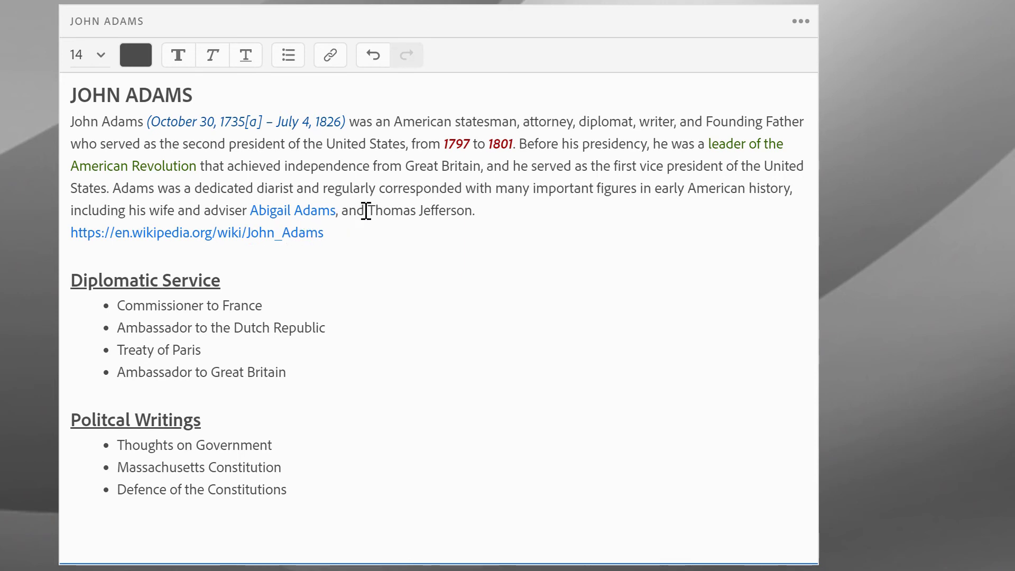
pyautogui.moveTo(369, 211); pyautogui.dragTo(473, 210)
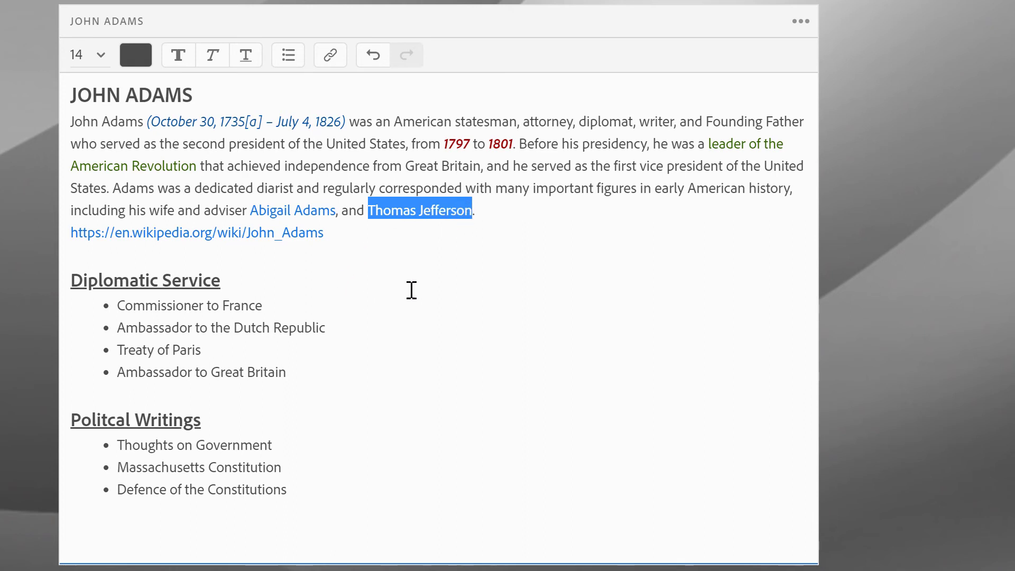
pyautogui.click(334, 58)
pyautogui.click(121, 525)
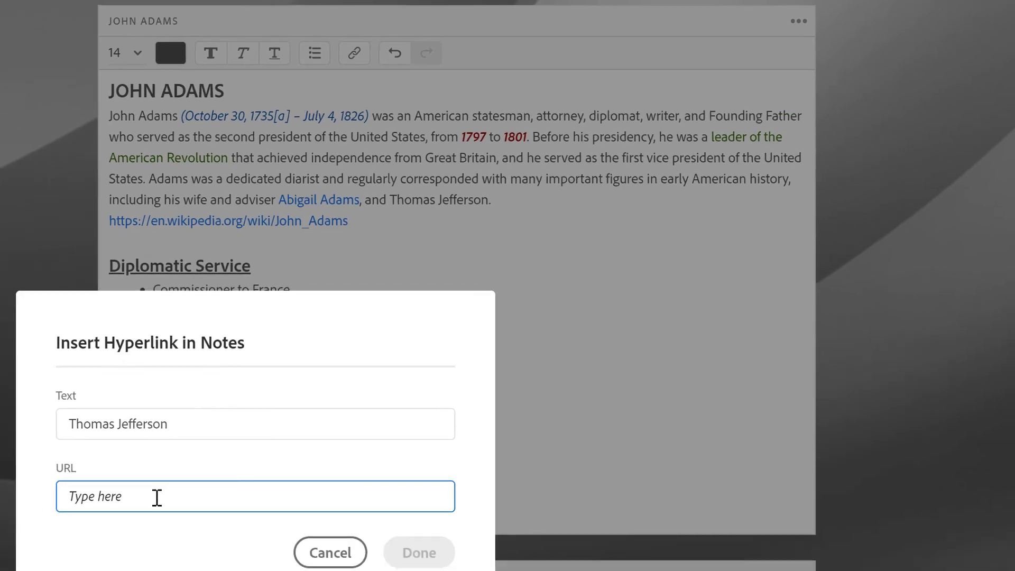
pyautogui.write('https://en.wikipedia.org/wiki/Thomas_Jefferson')
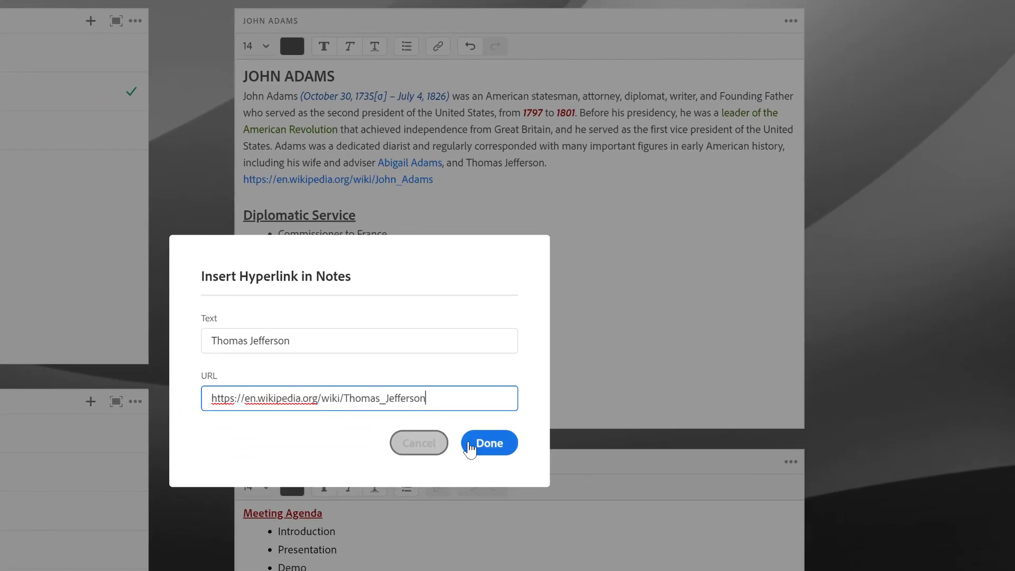
pyautogui.click(485, 446)
pyautogui.click(506, 252)
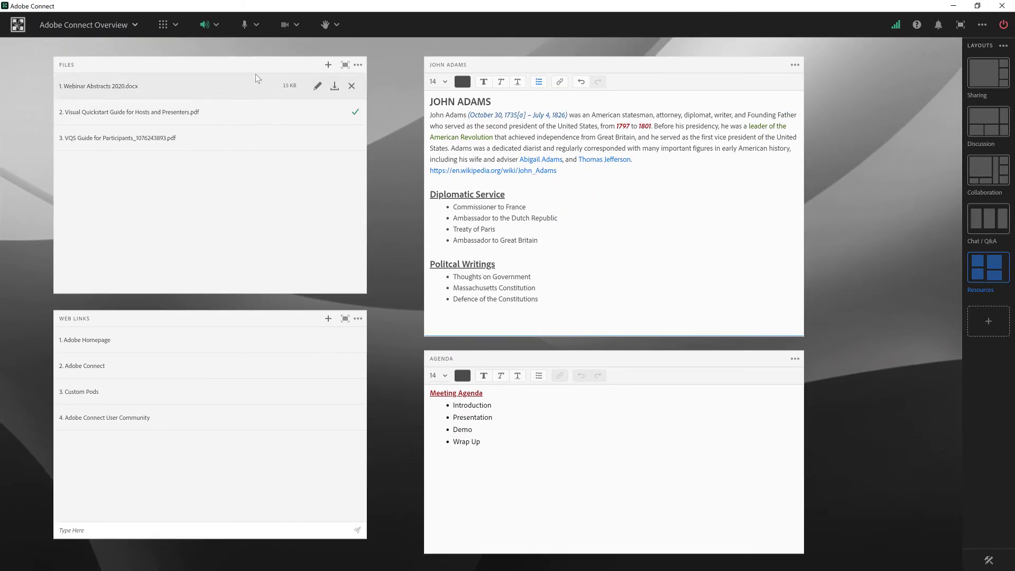
# Change your meeting role to Participant.
pyautogui.click(113, 26)
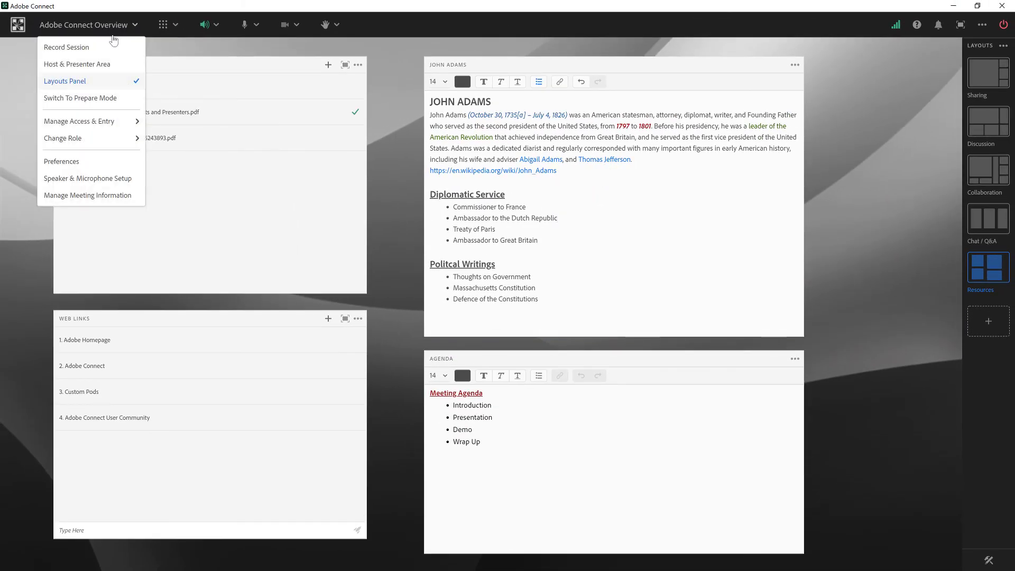
pyautogui.moveTo(99, 142)
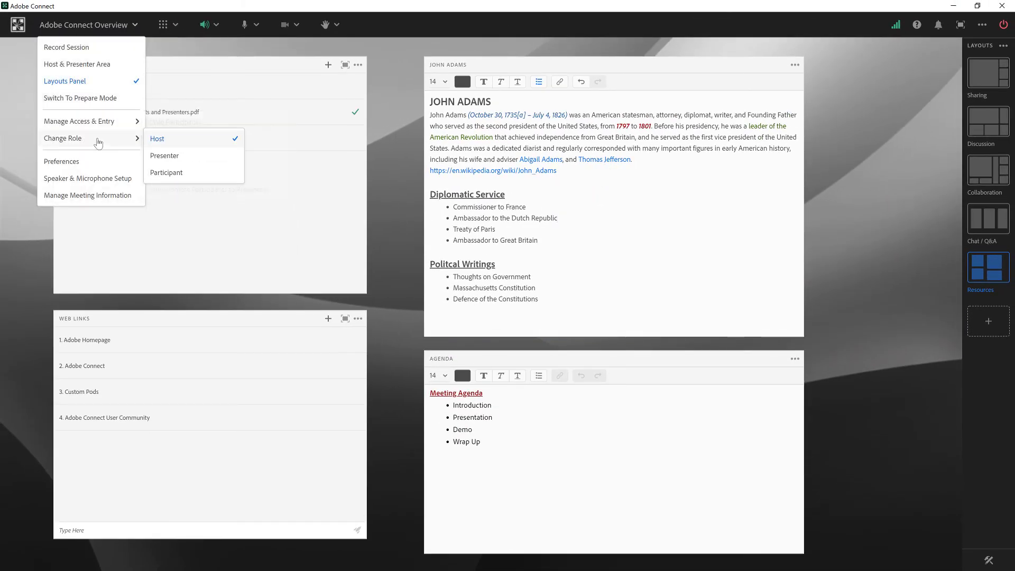
pyautogui.click(166, 173)
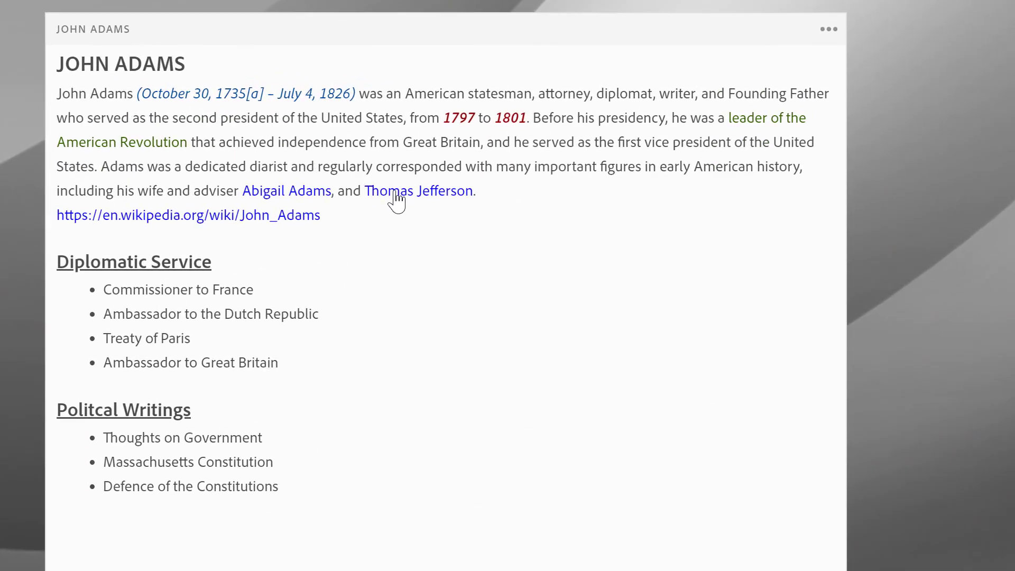